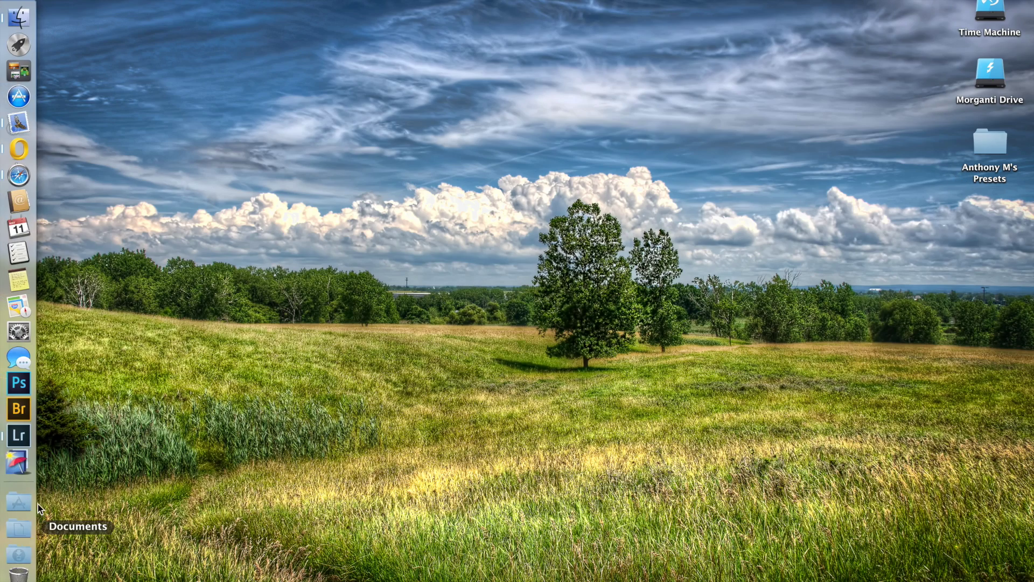
# Launch Lightroom from the Dock to open the lighthouse photo in Develop.
pyautogui.click(19, 437)
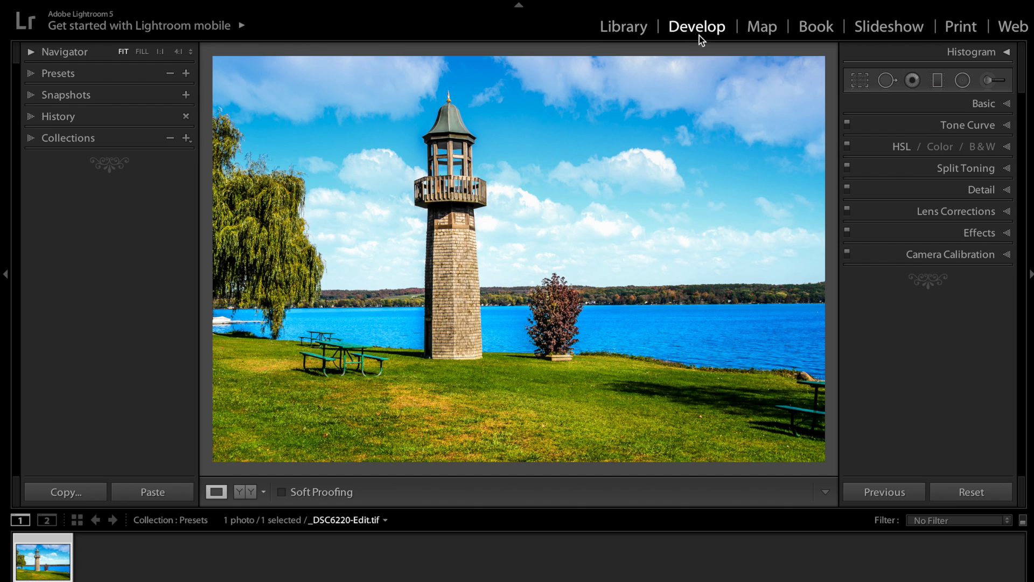
# Expand the Presets panel and bring up the preset folder options.
pyautogui.click(34, 77)
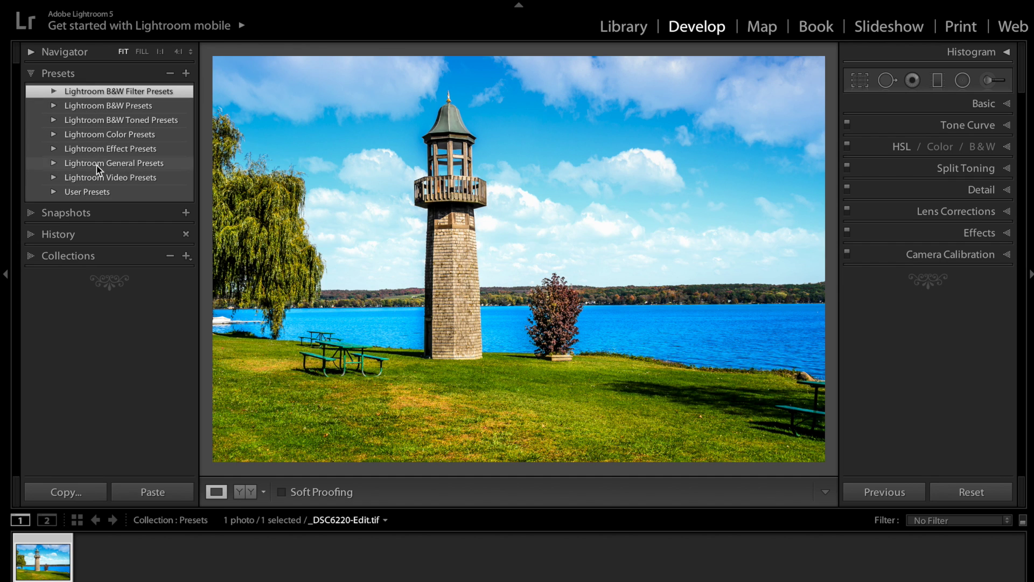
pyautogui.rightClick(105, 95)
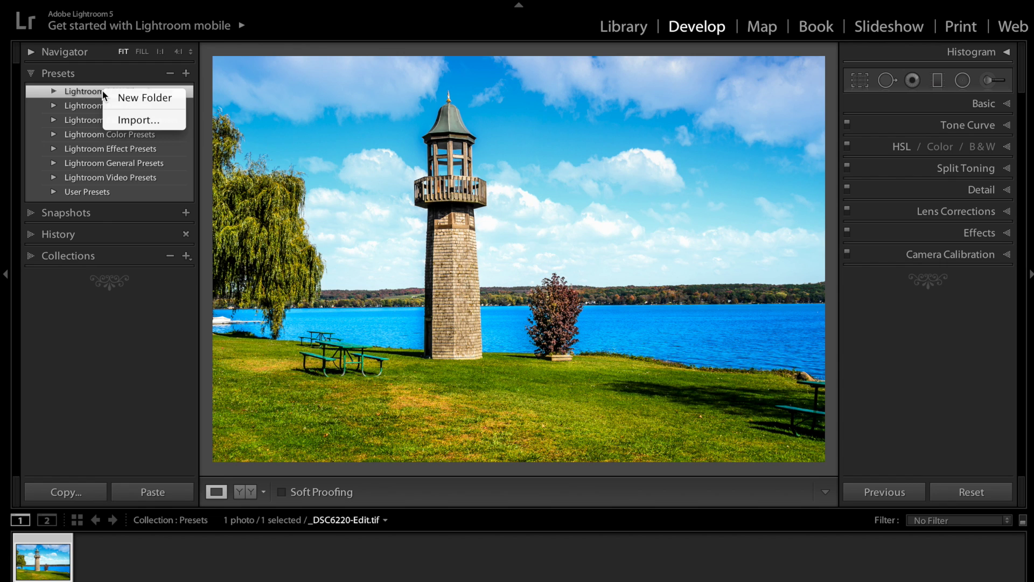
# Create a preset folder named 'Anthony M's Presets' and select it.
pyautogui.click(135, 98)
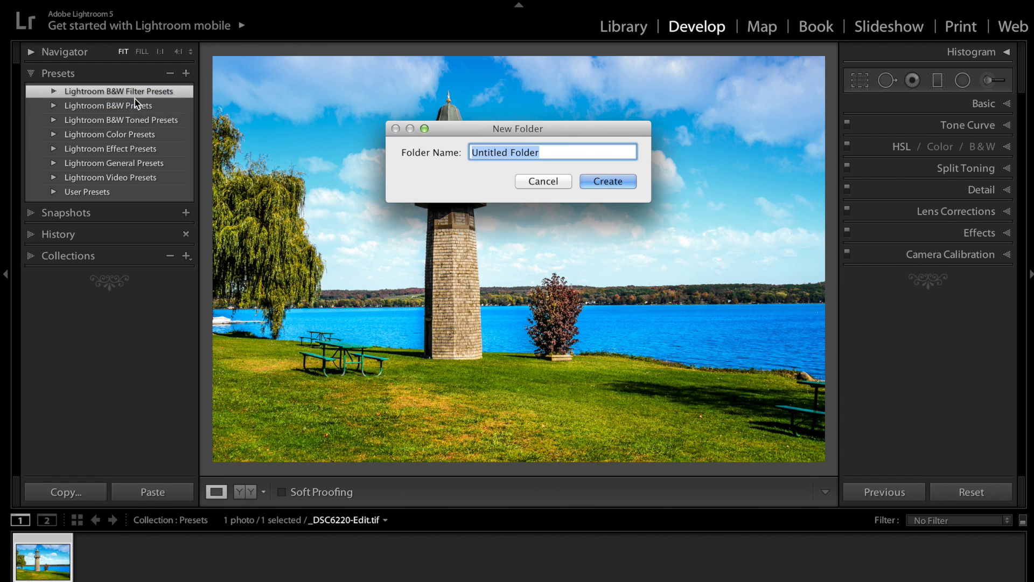
pyautogui.write('Anthony')
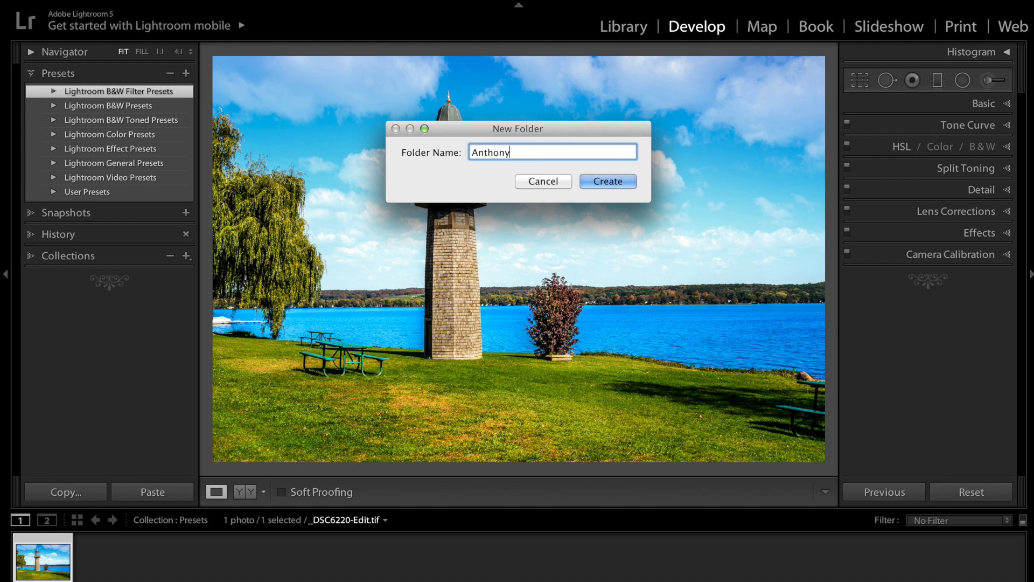
pyautogui.write(" M's Presets")
pyautogui.click(607, 181)
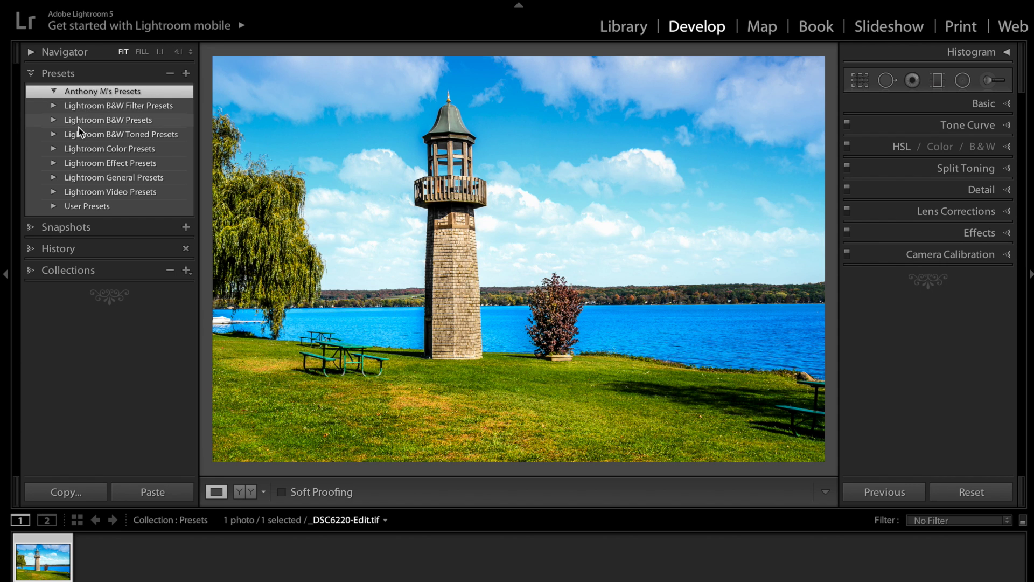
pyautogui.click(101, 164)
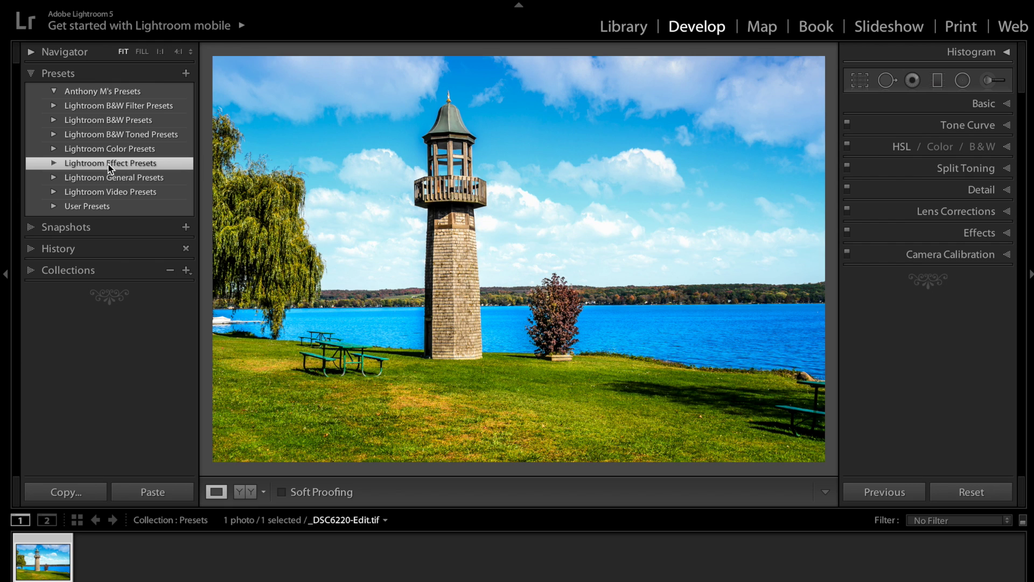
pyautogui.click(95, 95)
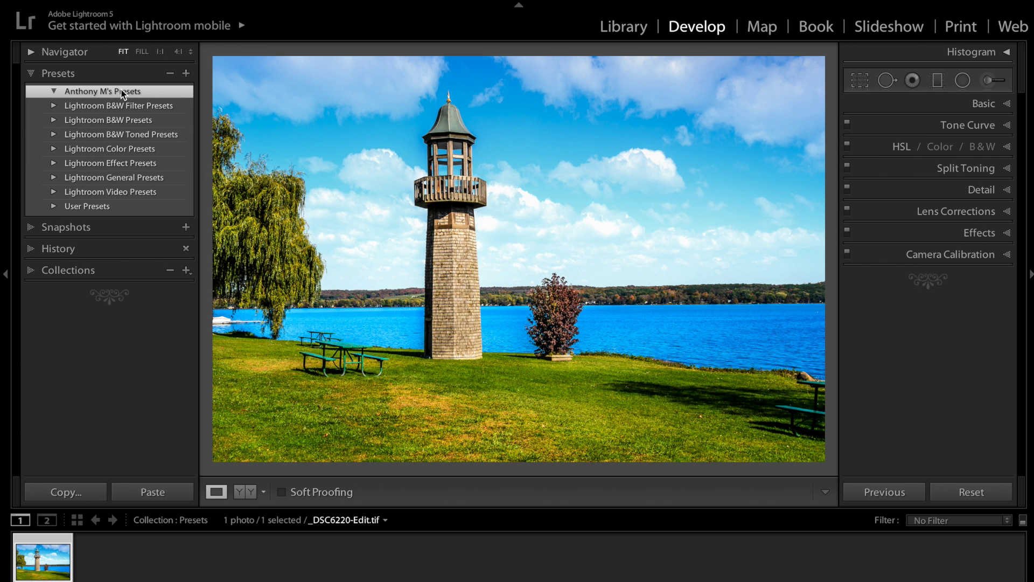
# Import every preset file from Desktop > Anthony M's Presets into the new folder.
pyautogui.rightClick(122, 92)
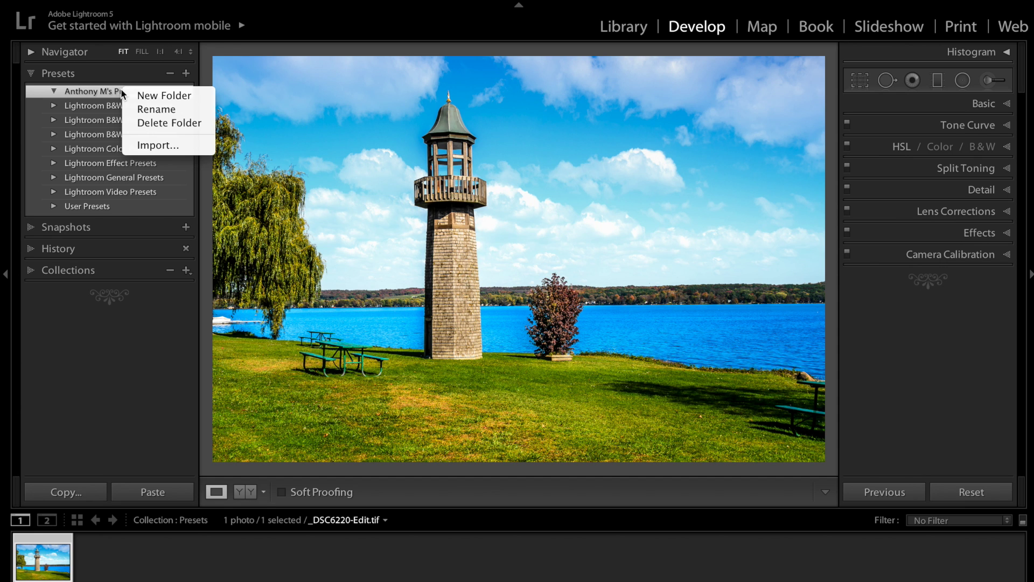
pyautogui.click(156, 145)
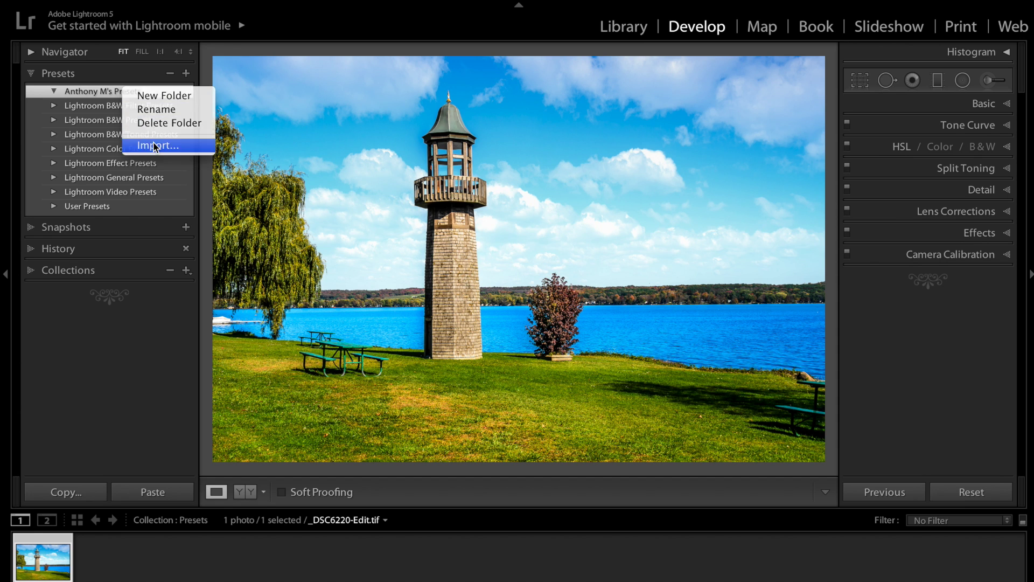
pyautogui.hscroll(-5, 432, 170)
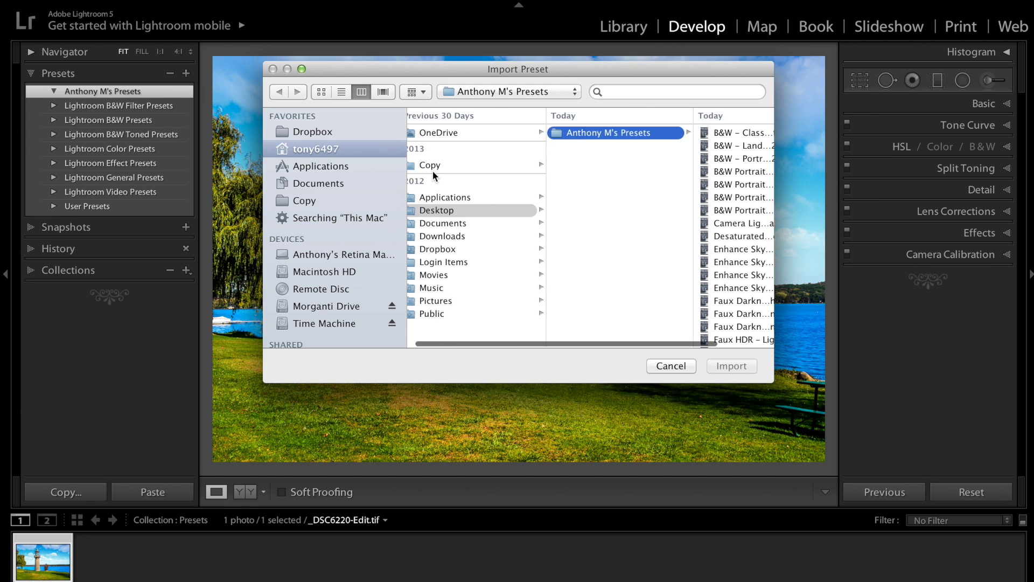
pyautogui.click(461, 211)
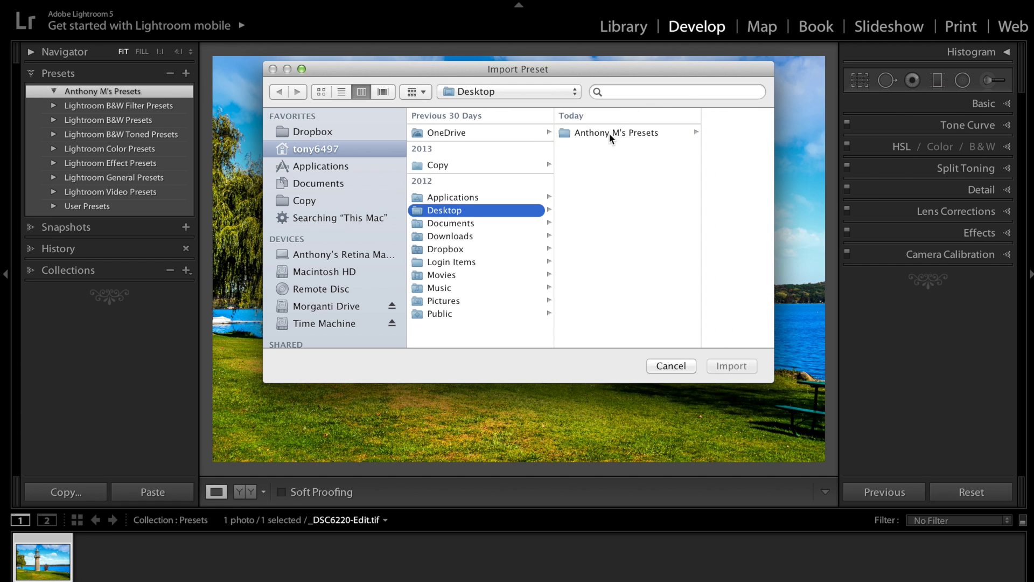
pyautogui.click(609, 134)
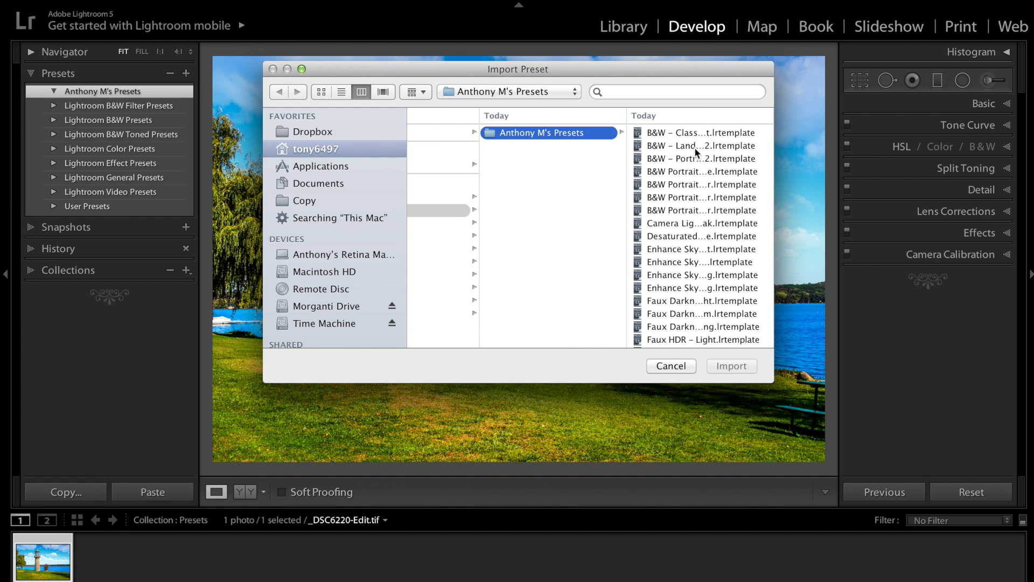
pyautogui.scroll(-15, 696, 151)
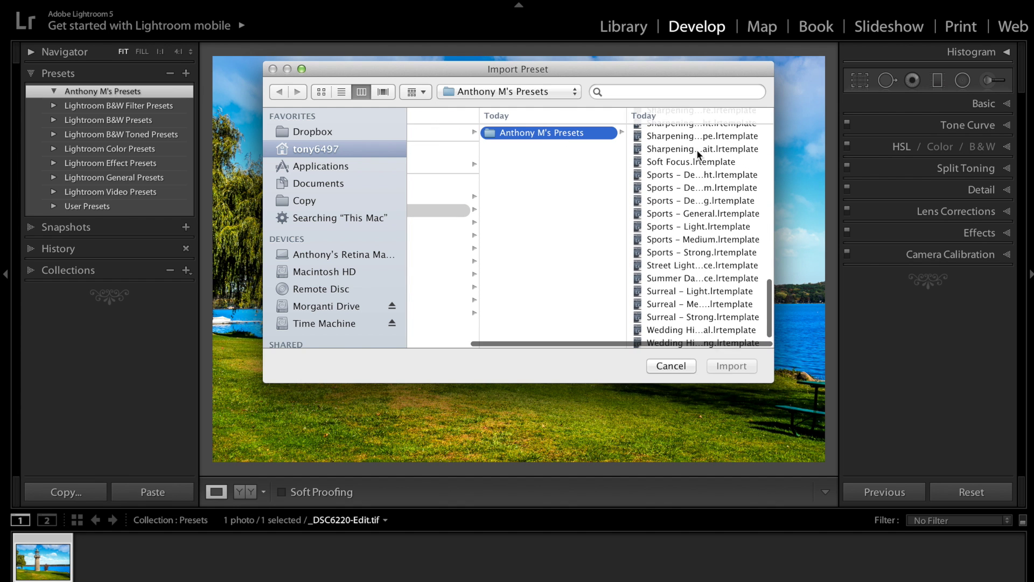
pyautogui.scroll(15, 697, 149)
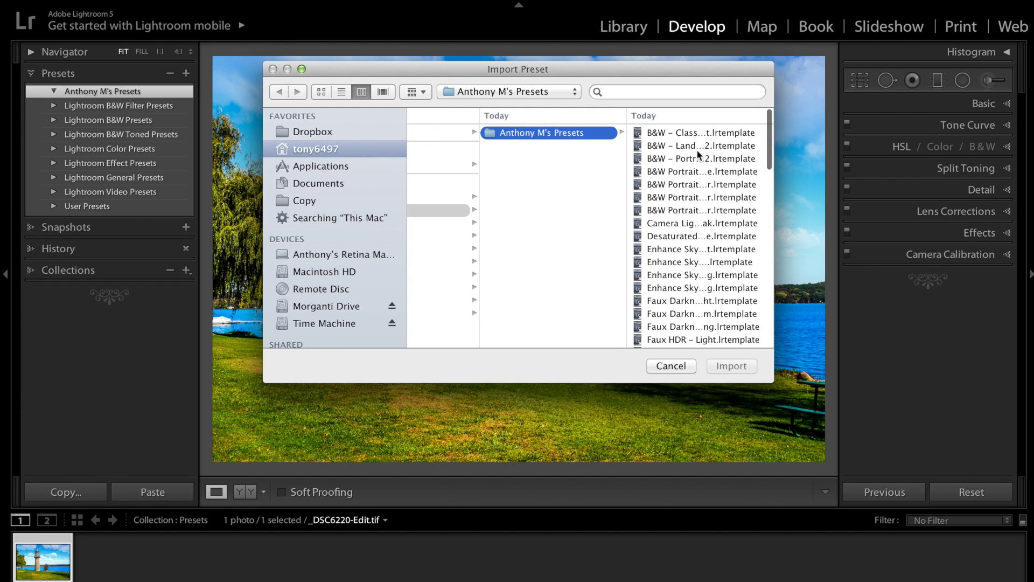
pyautogui.click(674, 132)
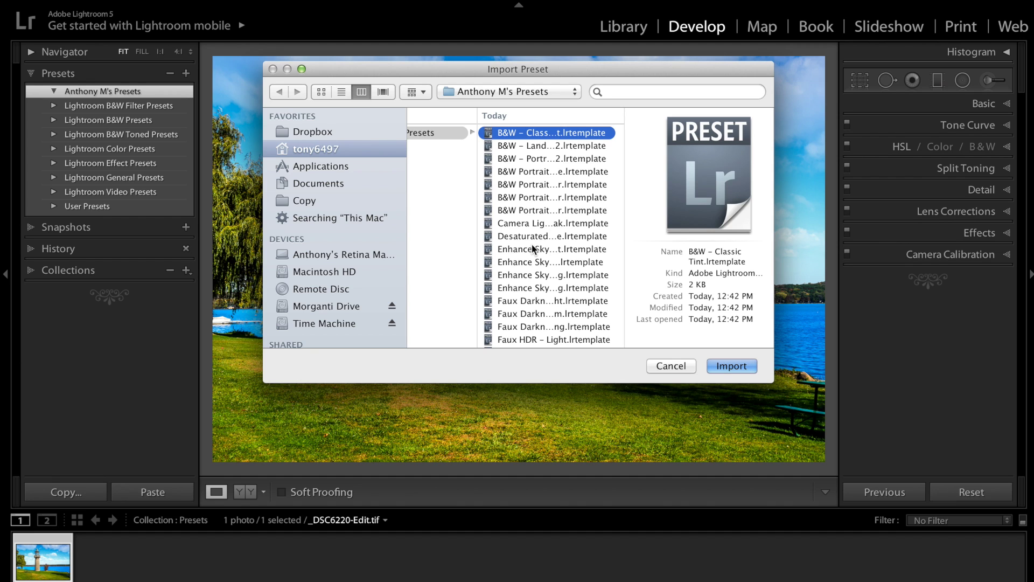
pyautogui.press('super+a')
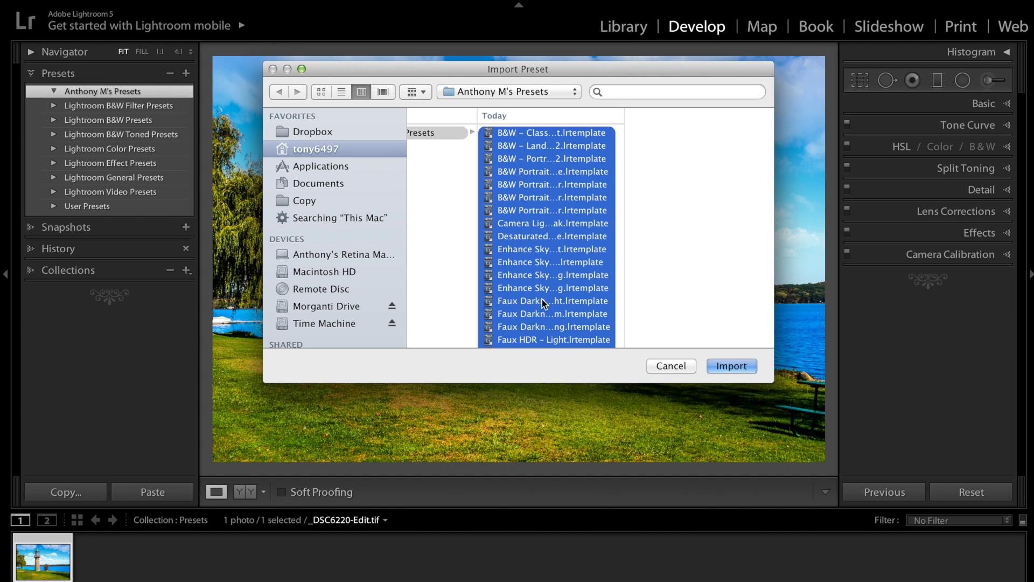
pyautogui.click(731, 366)
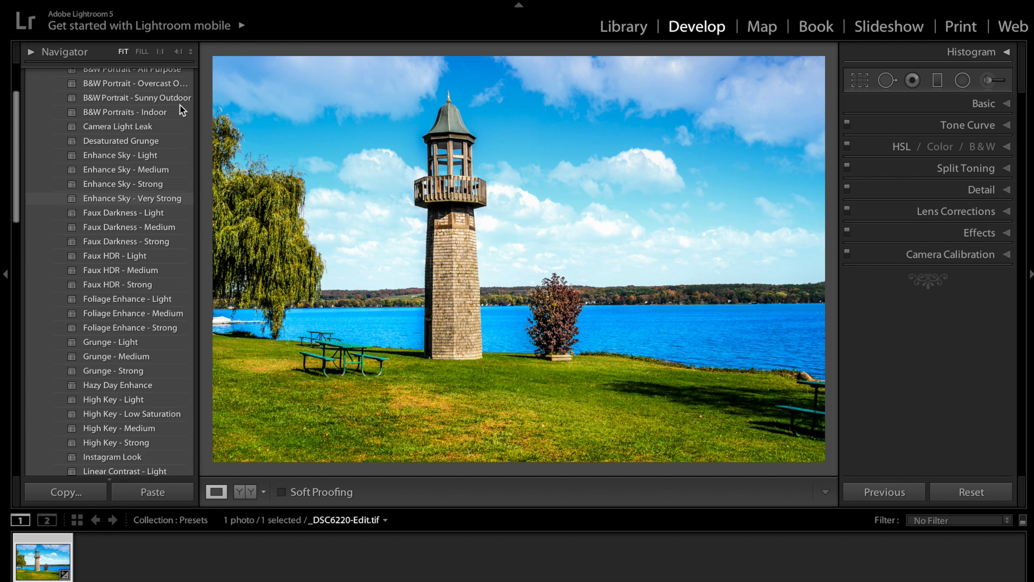
# Preview the B&W - Classic Tint preset, then reset the photo to its original colours.
pyautogui.click(180, 105)
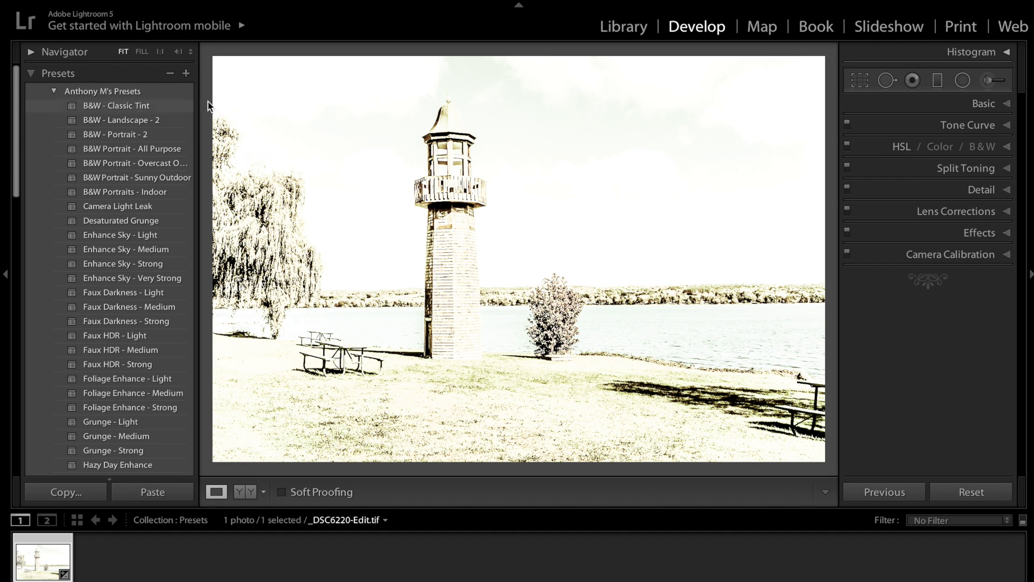
pyautogui.click(972, 492)
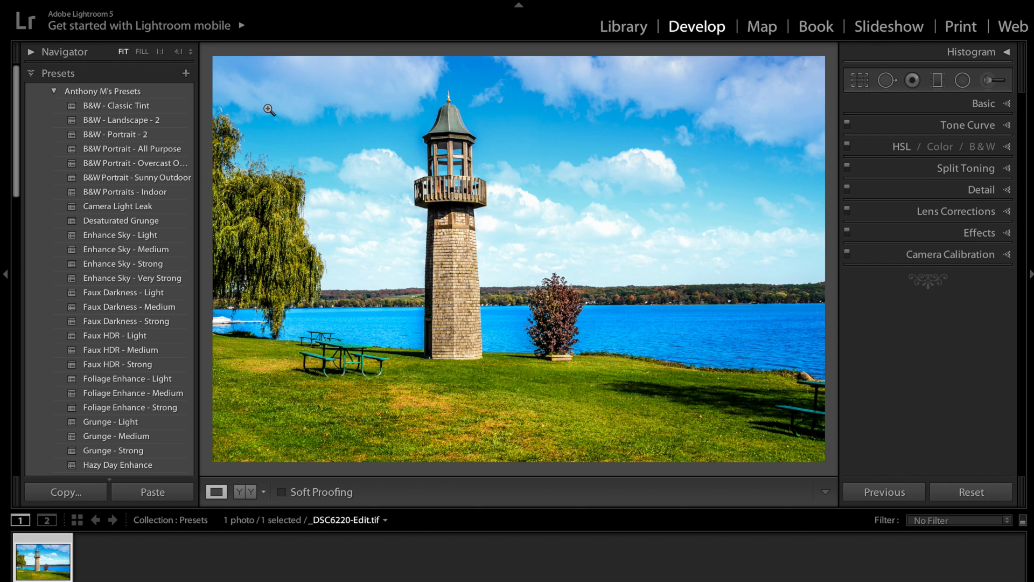
# Apply Desaturated Grunge, then add the Sharpening - Buildings preset to the photo.
pyautogui.click(134, 220)
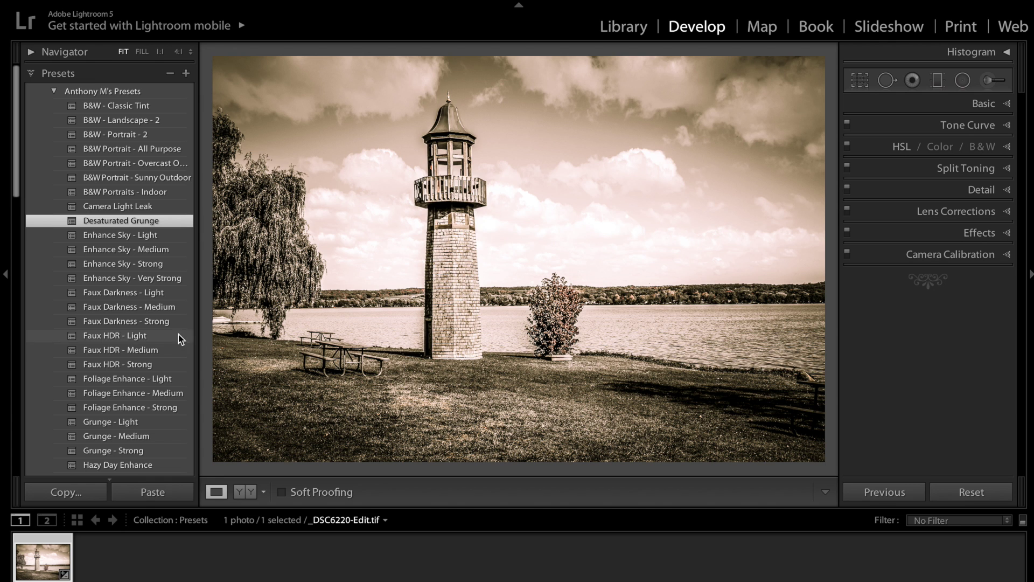
pyautogui.scroll(-5, 153, 348)
pyautogui.scroll(-5, 153, 347)
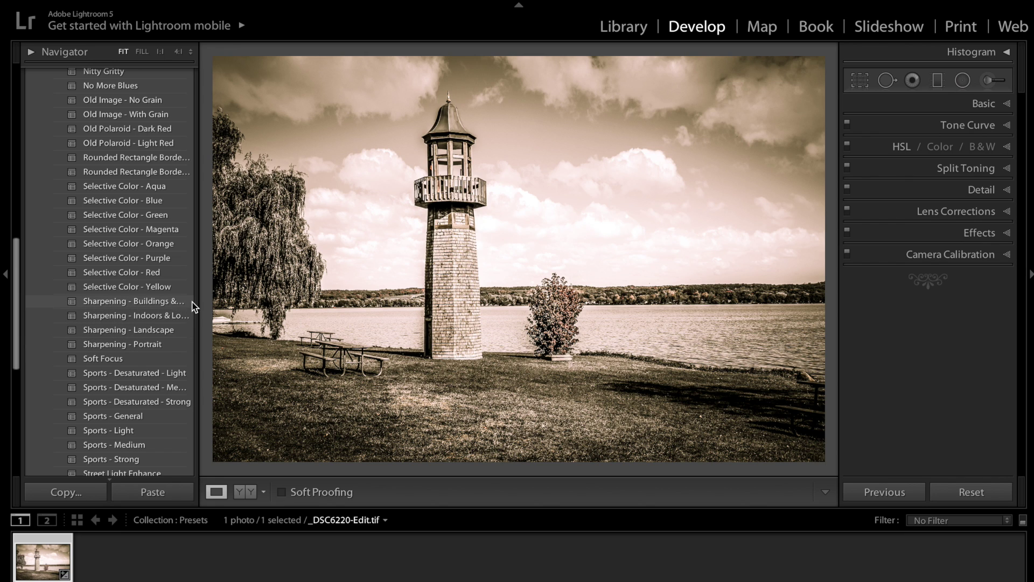
pyautogui.click(116, 303)
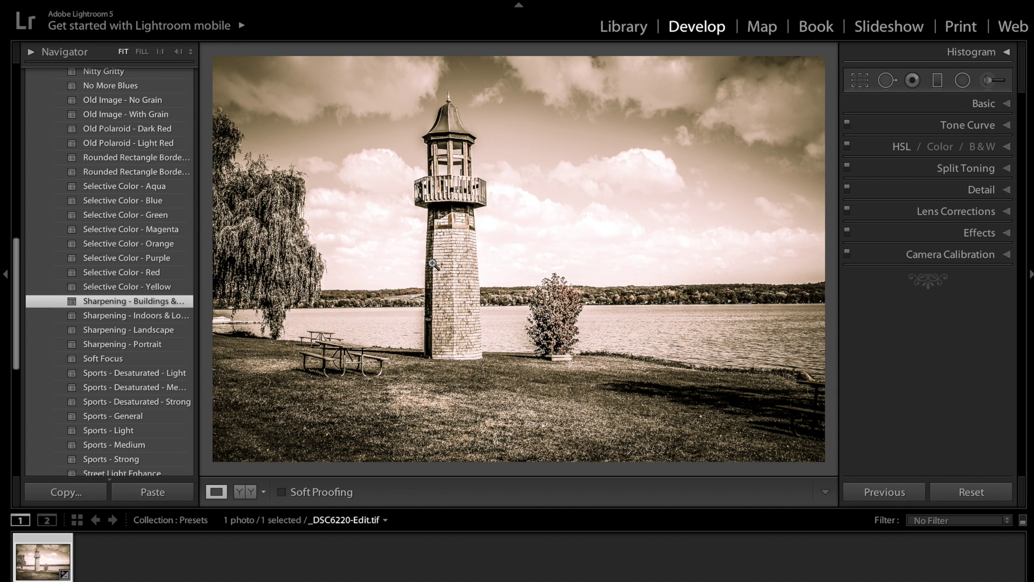
pyautogui.scroll(10, 103, 141)
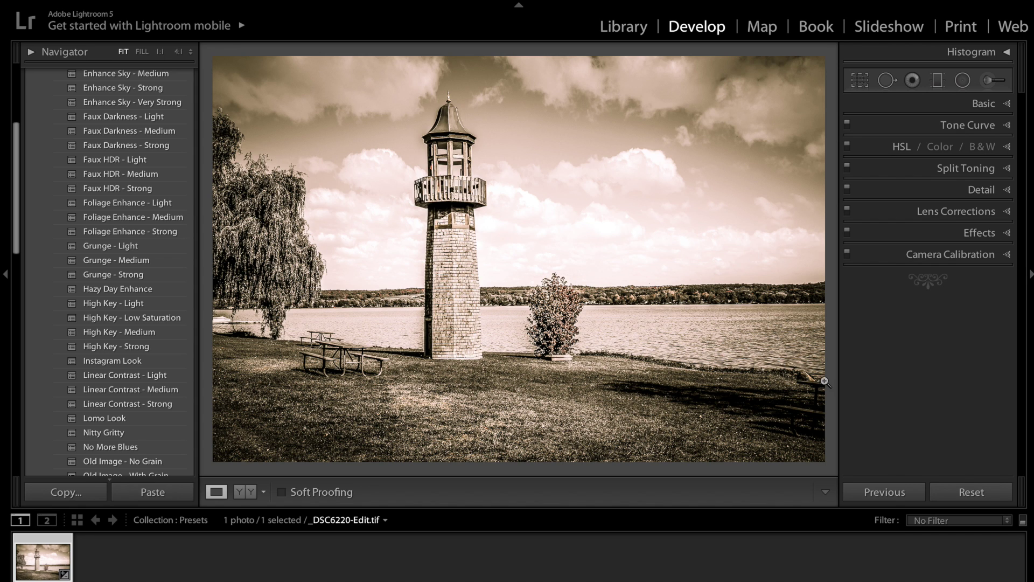
# Reset the photo, try Faux HDR - Strong with Sharpening - Landscape, then reset again.
pyautogui.click(973, 492)
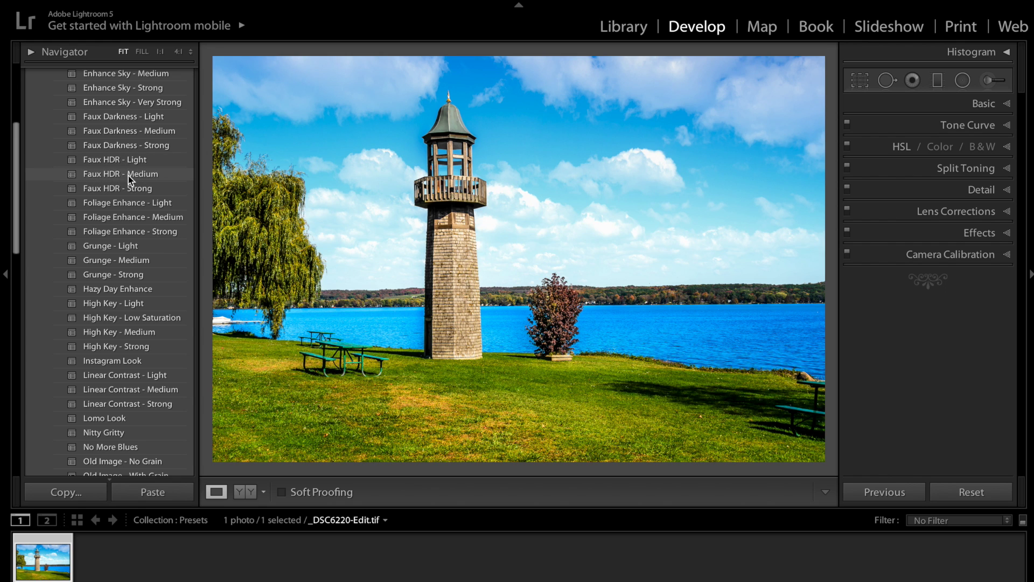
pyautogui.click(139, 186)
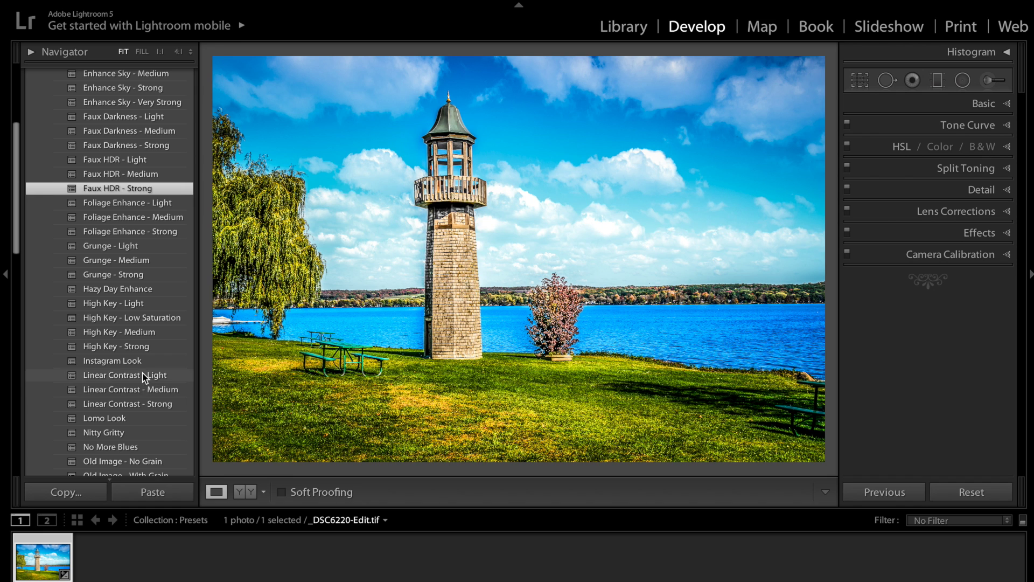
pyautogui.scroll(-1, 144, 377)
pyautogui.scroll(-10, 143, 376)
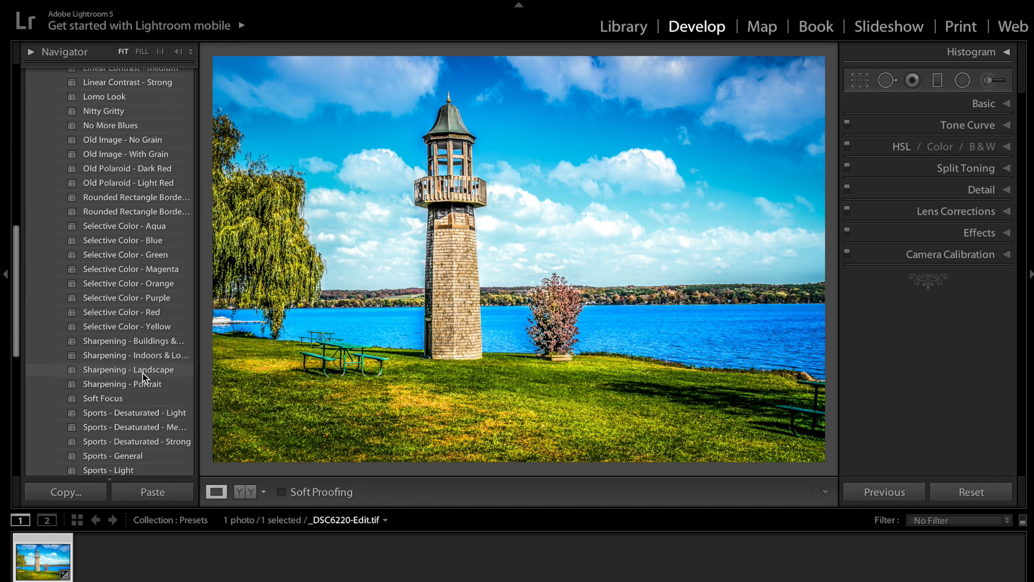
pyautogui.click(154, 362)
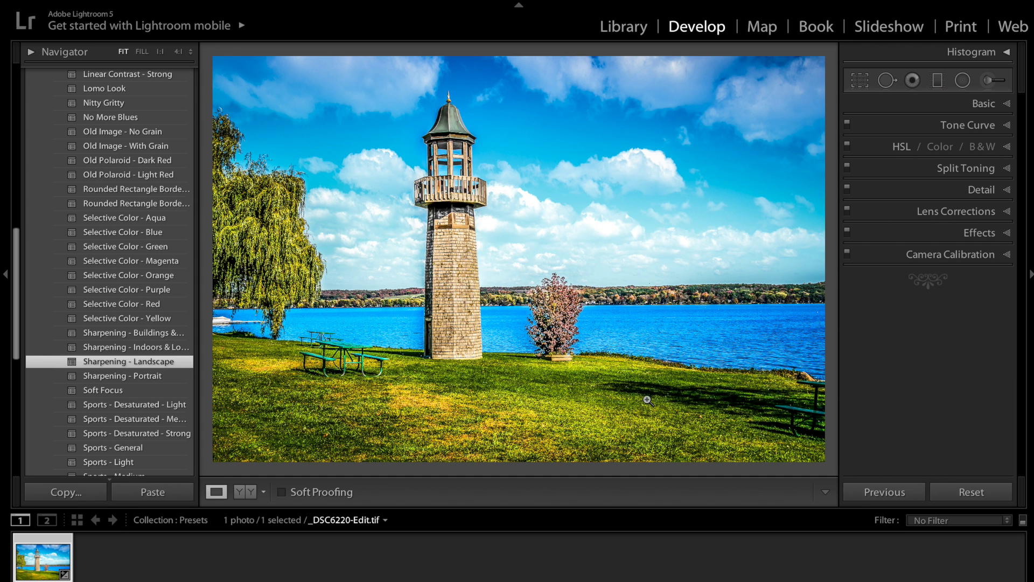
pyautogui.click(972, 492)
# Apply the Enhance Sky - Light preset to the lighthouse photo.
pyautogui.scroll(5, 166, 135)
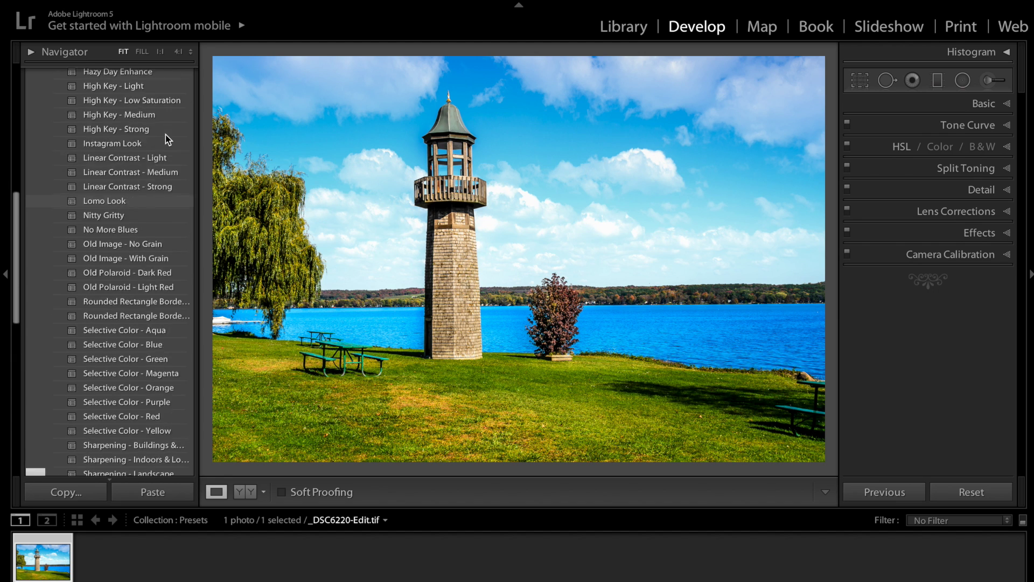
pyautogui.scroll(8, 166, 135)
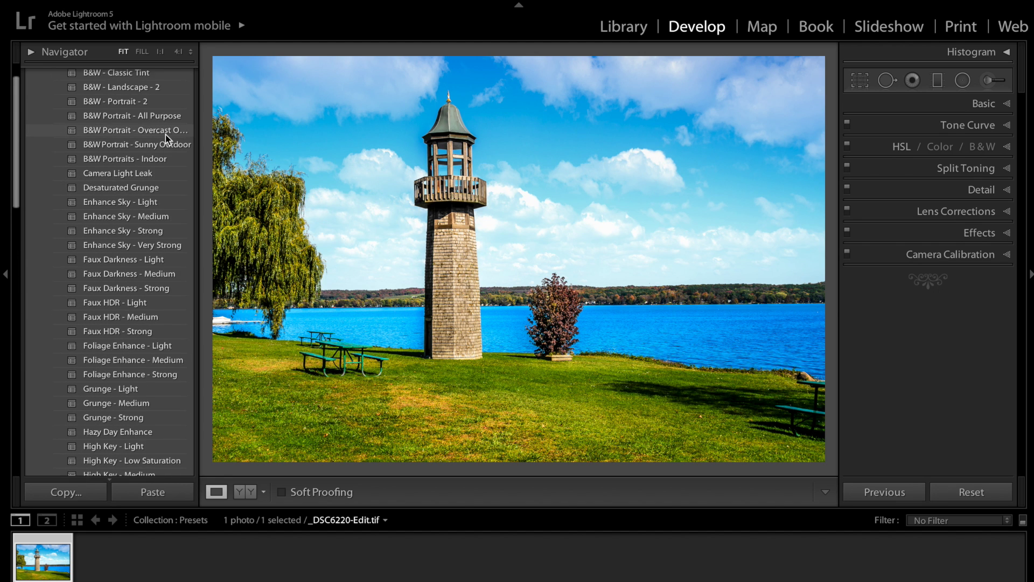
pyautogui.click(149, 208)
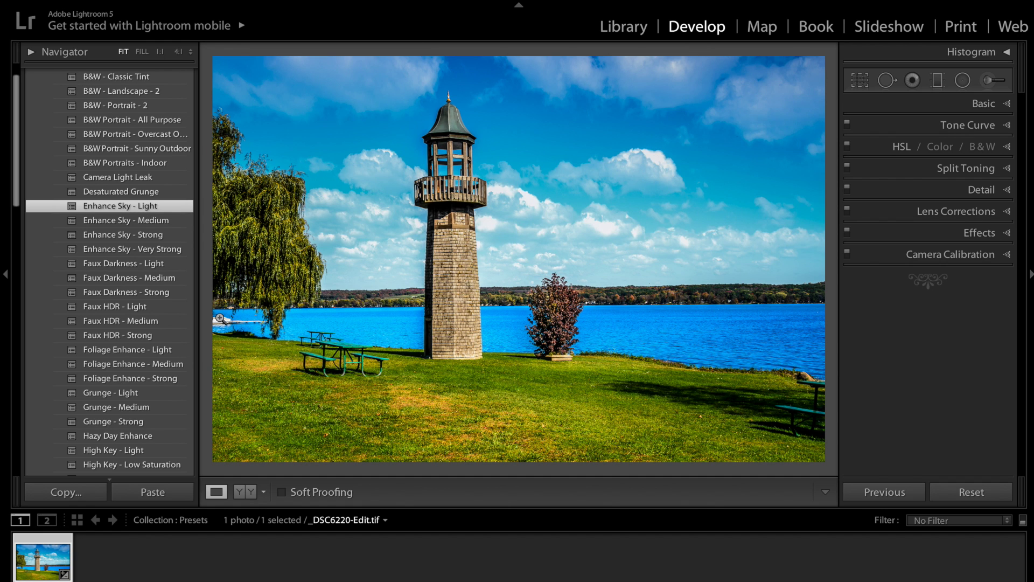
# Try Linear Contrast - Medium, then reset the photo to its unedited look.
pyautogui.scroll(-10, 120, 326)
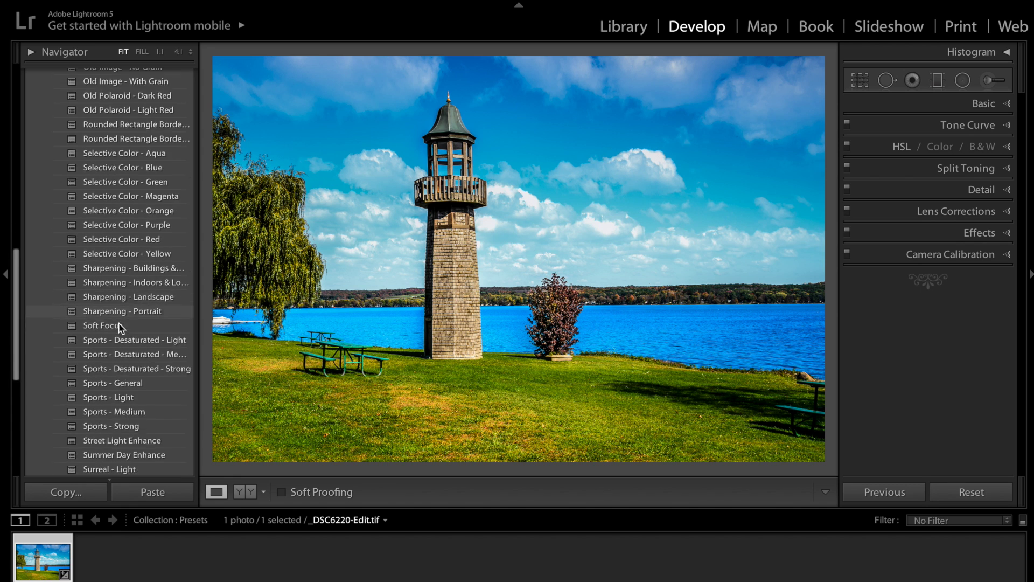
pyautogui.scroll(-1, 120, 327)
pyautogui.scroll(5, 119, 327)
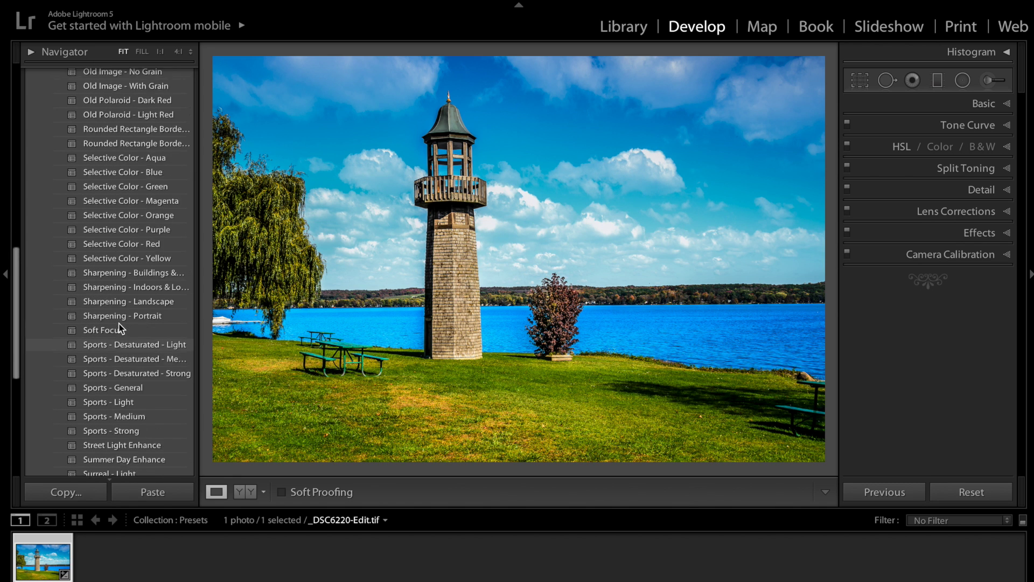
pyautogui.scroll(-8, 120, 327)
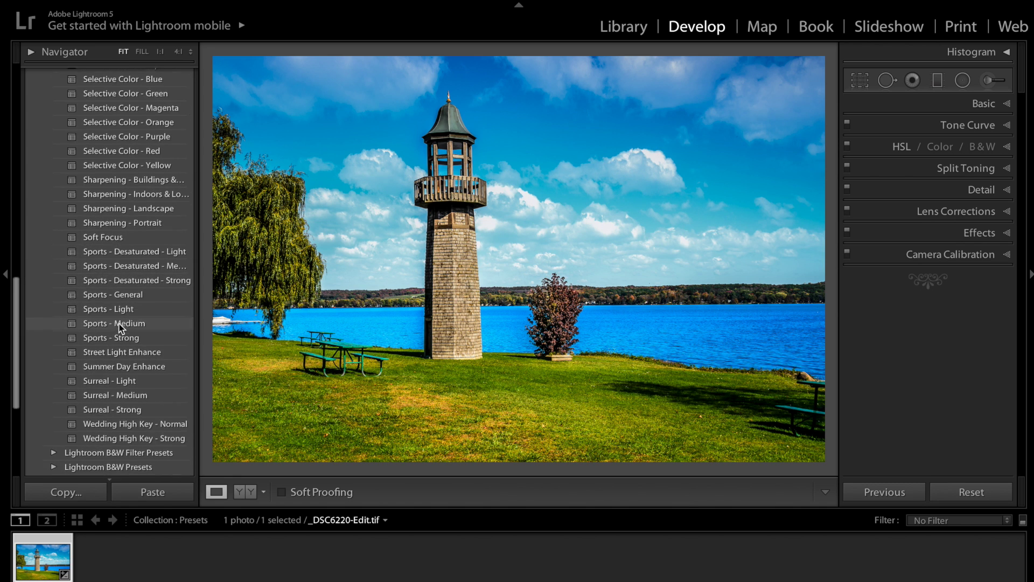
pyautogui.scroll(3, 120, 327)
pyautogui.scroll(6, 120, 327)
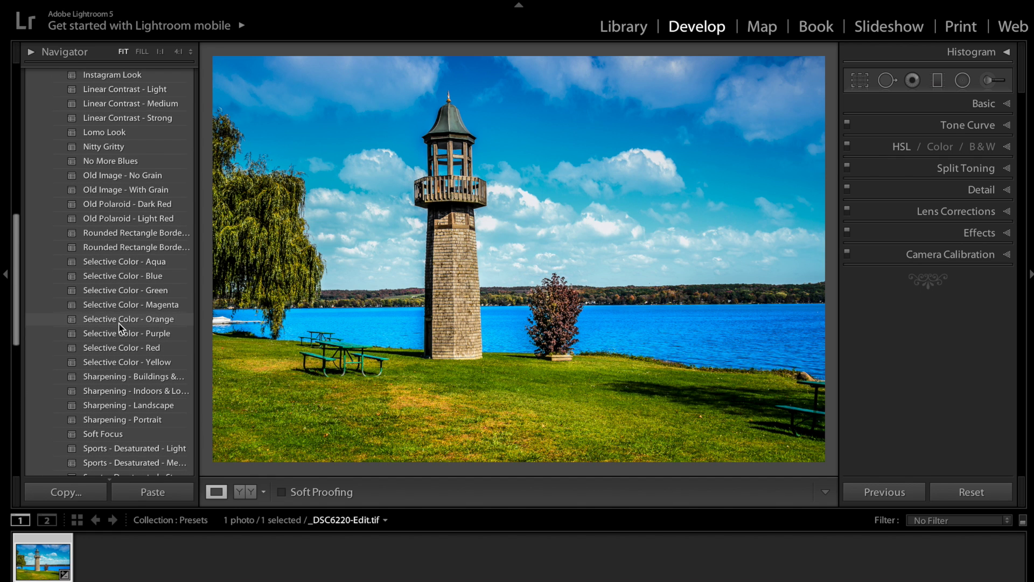
pyautogui.scroll(-10, 119, 327)
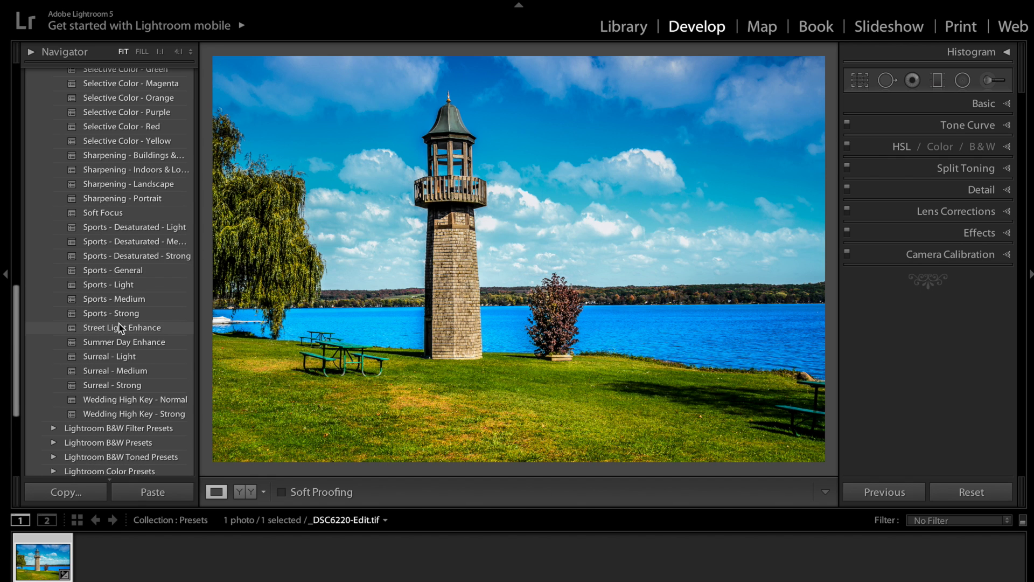
pyautogui.scroll(16, 119, 327)
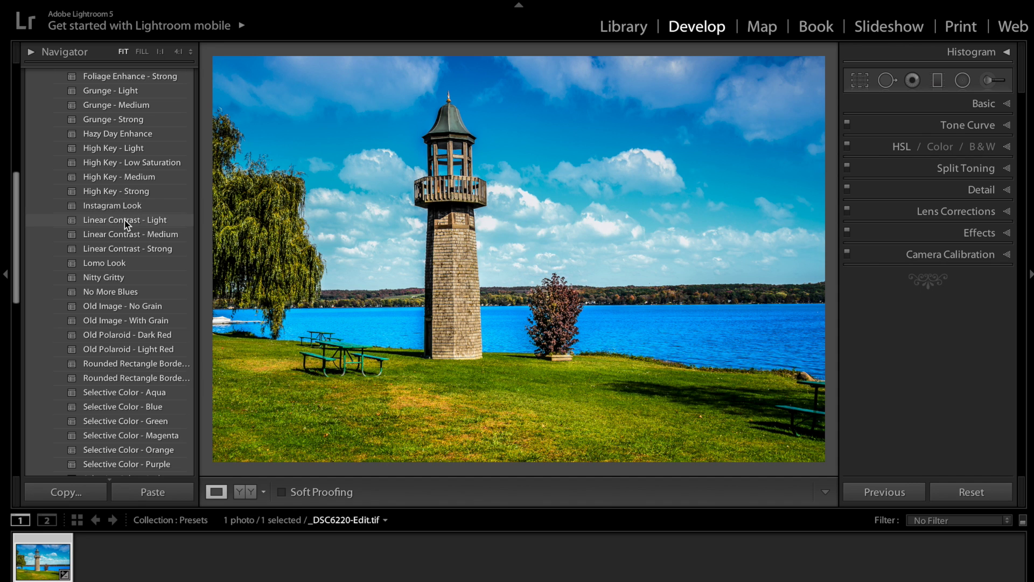
pyautogui.click(124, 233)
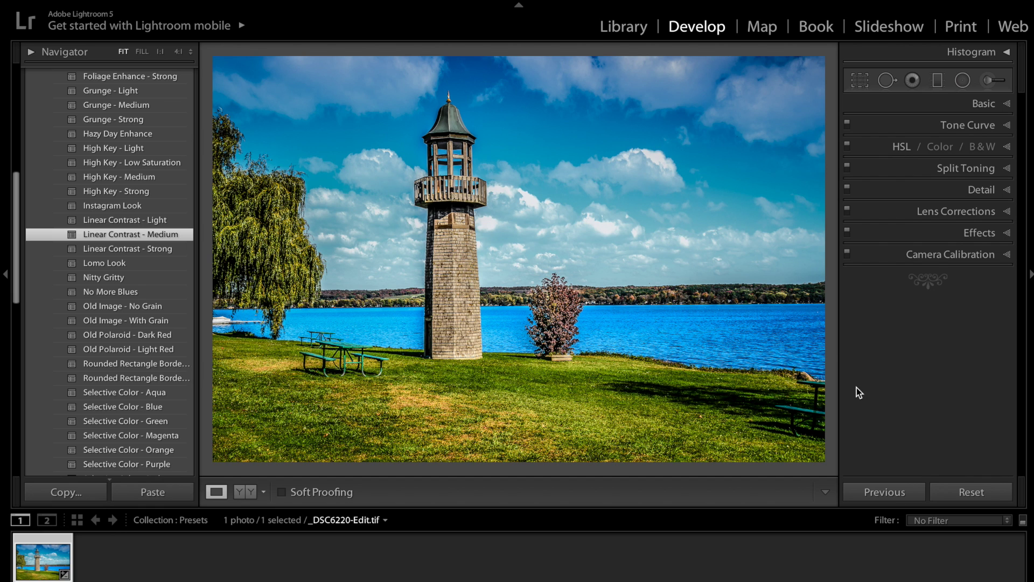
pyautogui.click(973, 493)
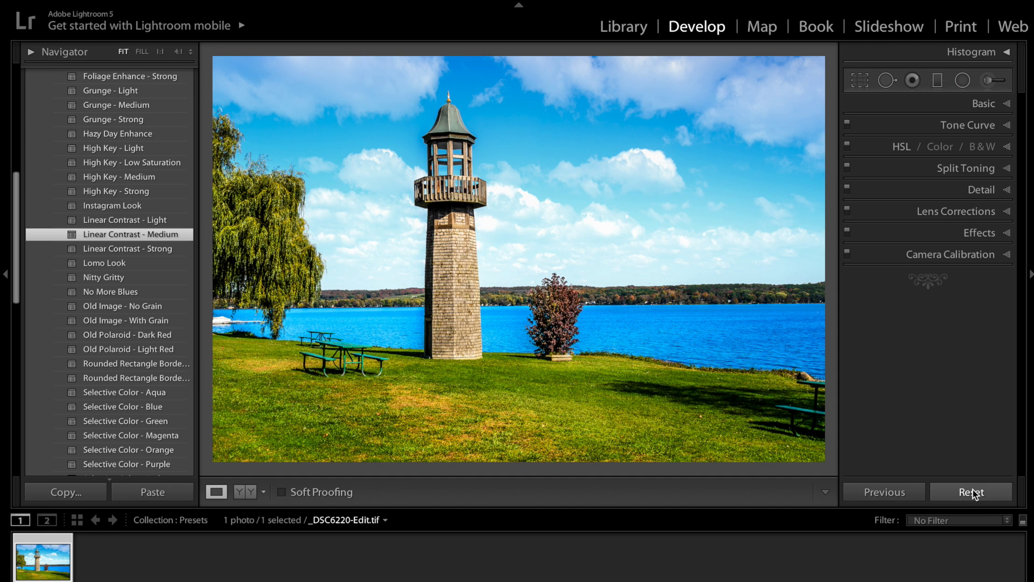
# Scroll through the Presets panel to review the imported presets.
pyautogui.scroll(10, 127, 236)
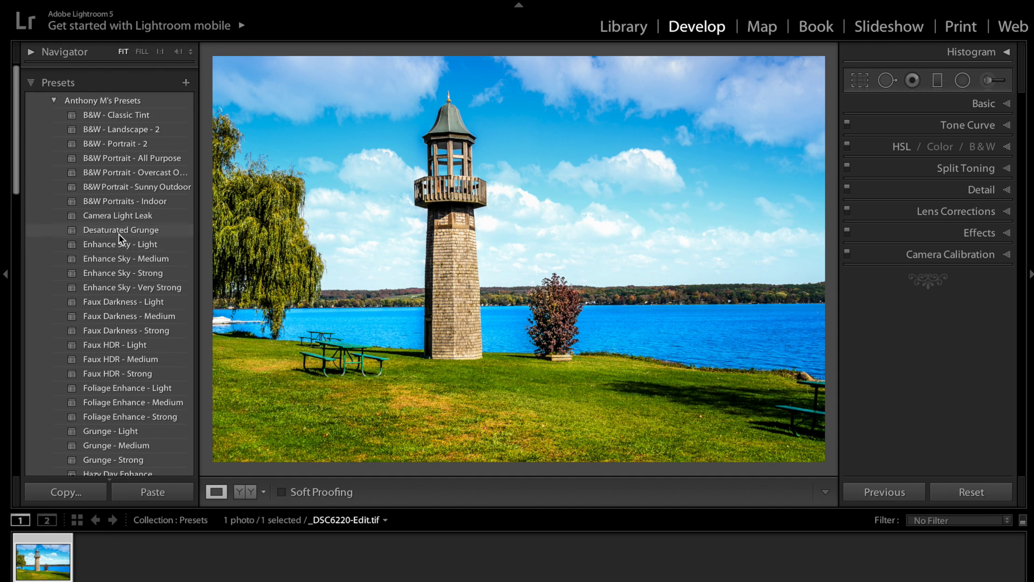
pyautogui.scroll(-15, 122, 238)
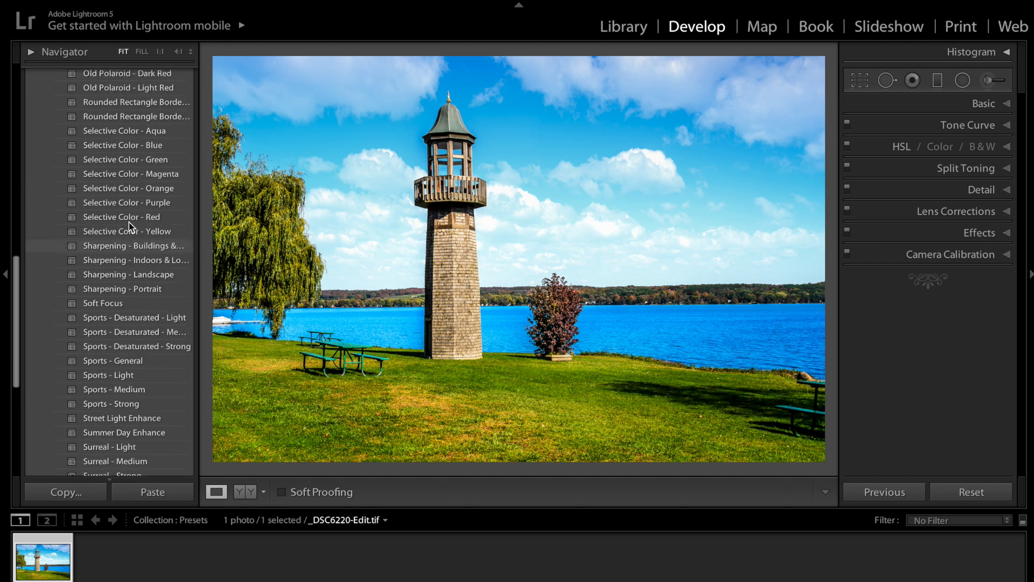
pyautogui.scroll(8, 129, 222)
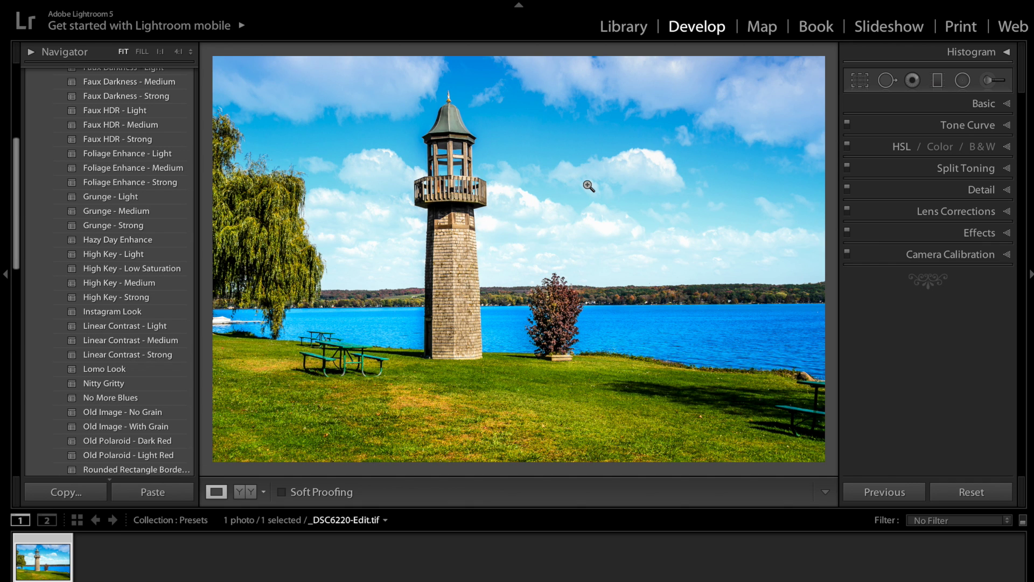